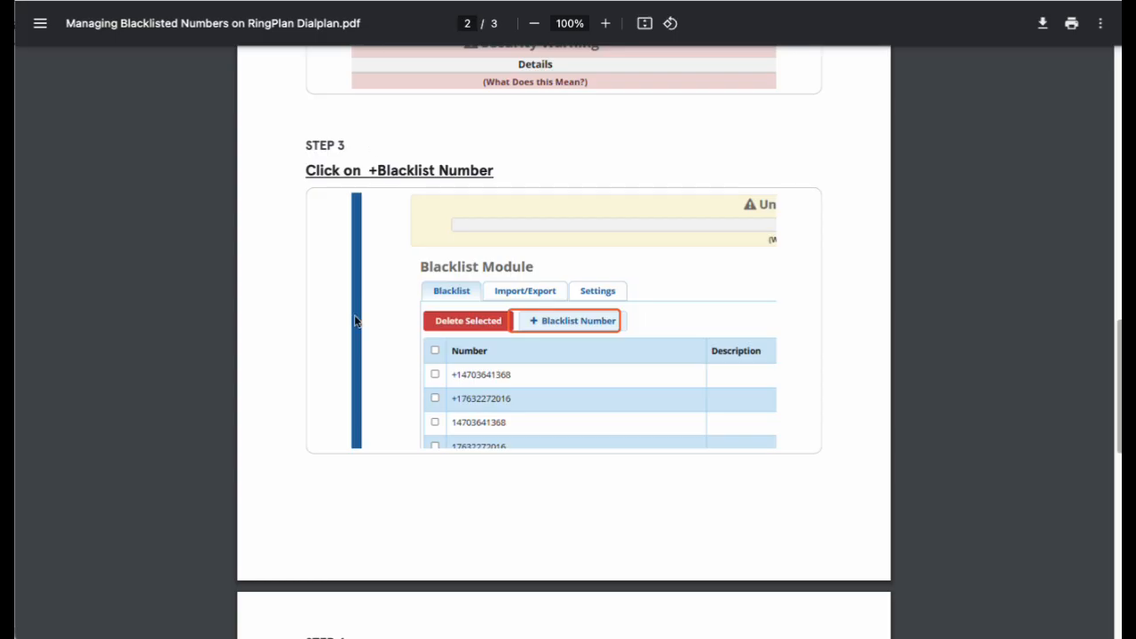
Go to the Dialplan settings page under the PBX section
scroll(356, 327, up, 15)
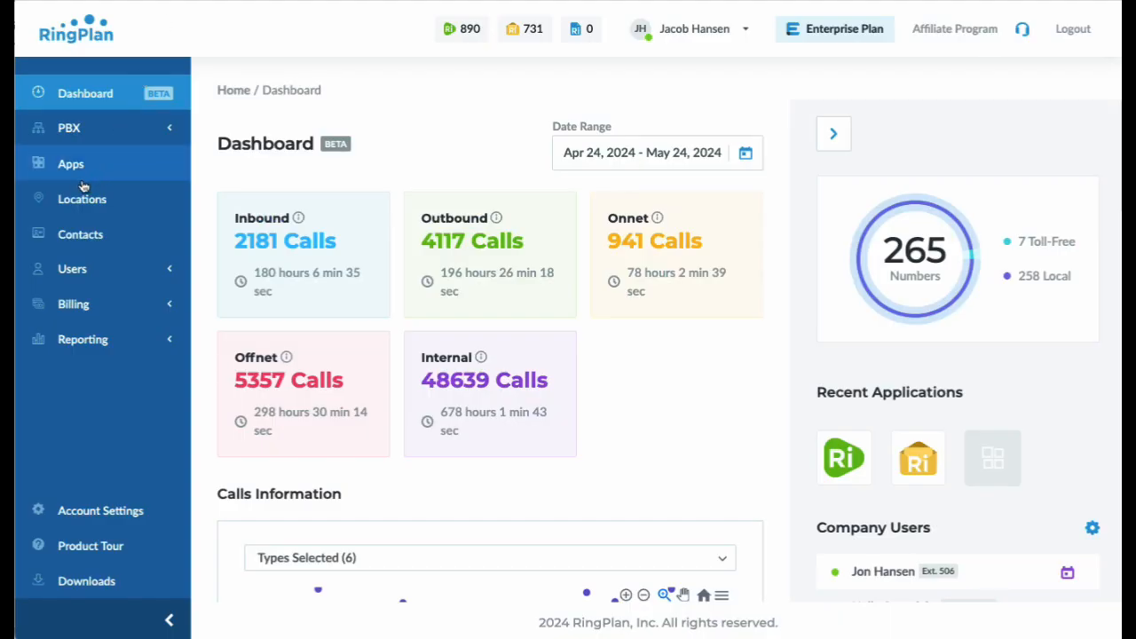
click(65, 126)
click(79, 198)
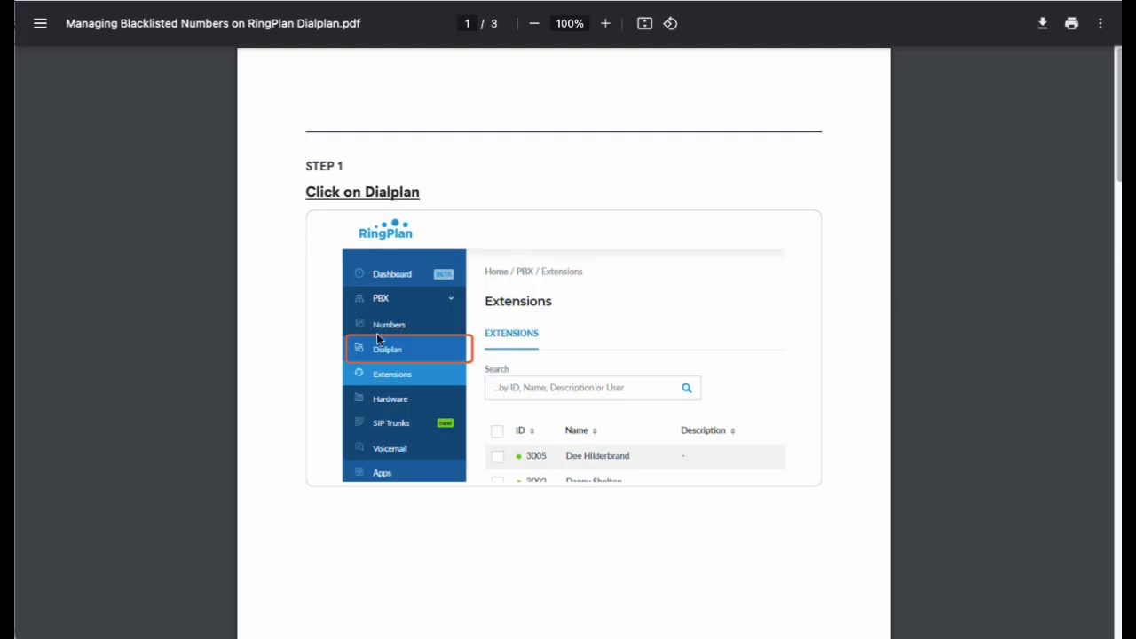
scroll(402, 400, down, 6)
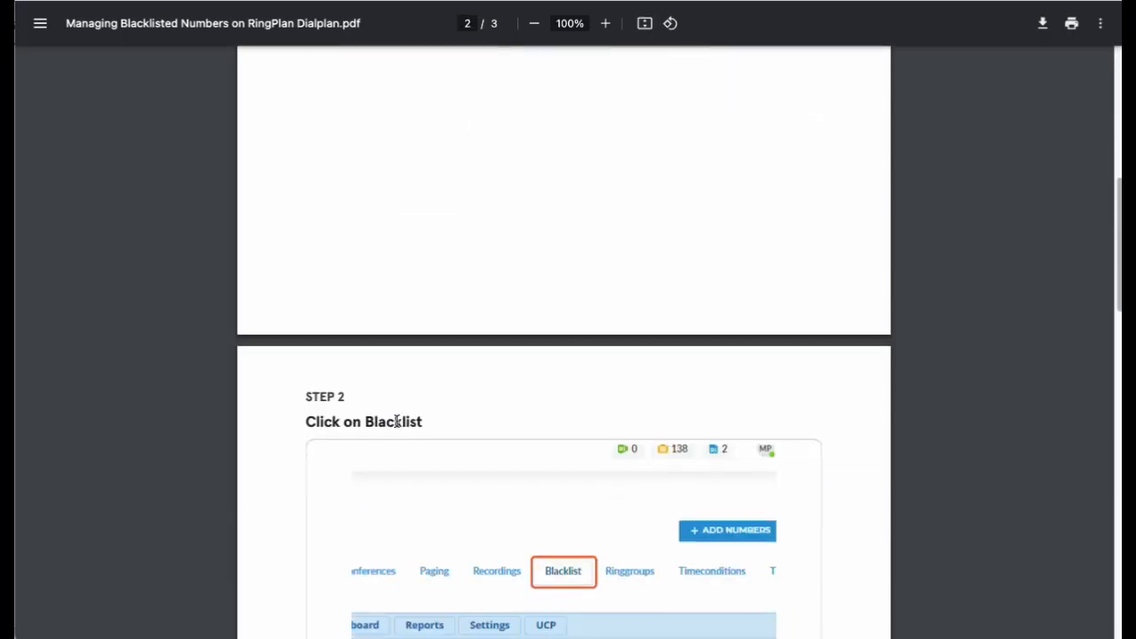
scroll(396, 422, down, 2)
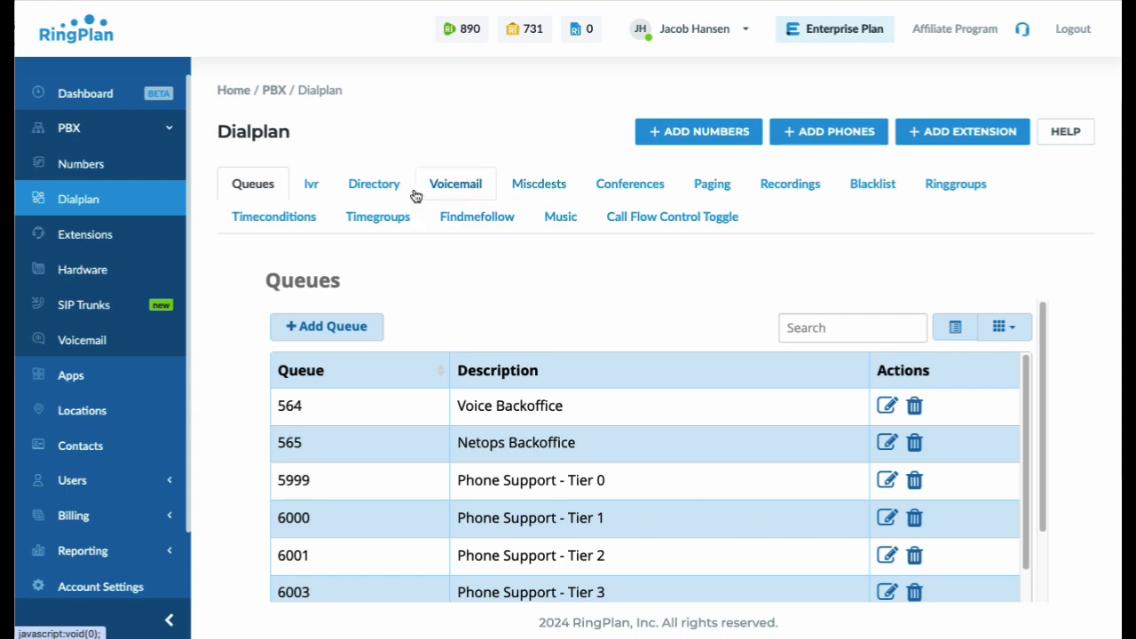
Open the Blacklist tab and bring up the '+ Blacklist Number' entry form
click(875, 185)
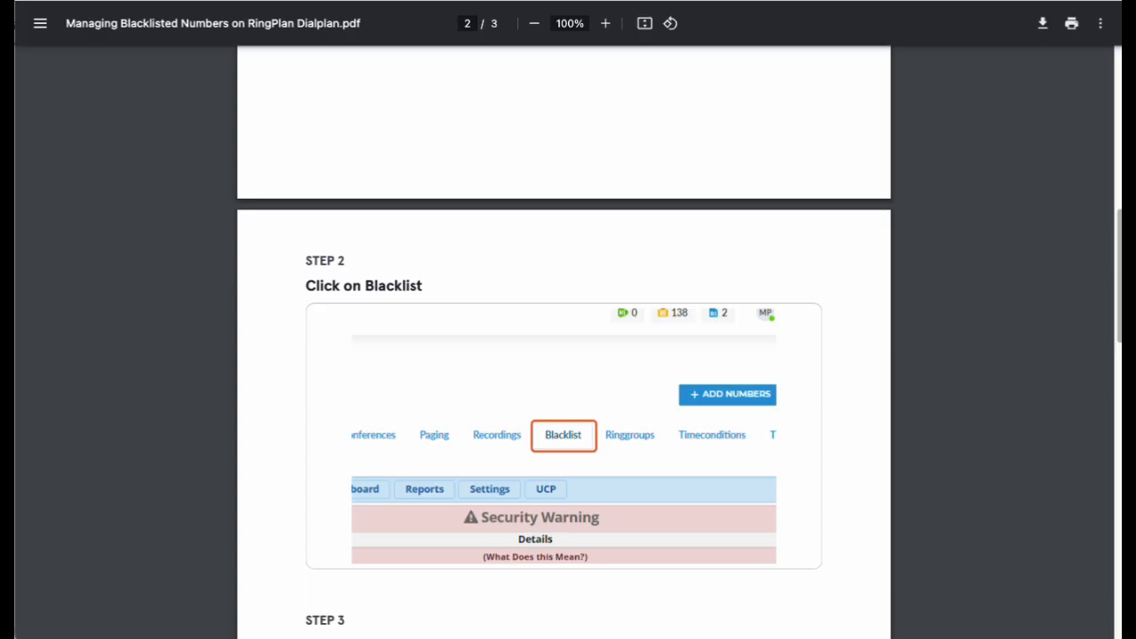
scroll(399, 337, down, 5)
scroll(399, 351, down, 3)
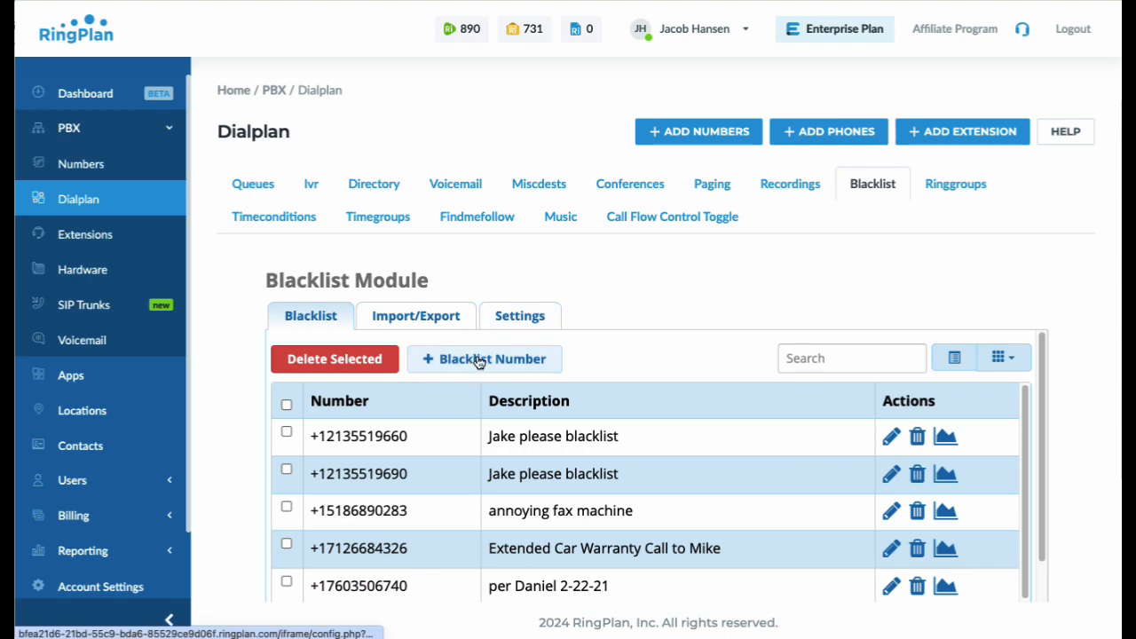
click(477, 363)
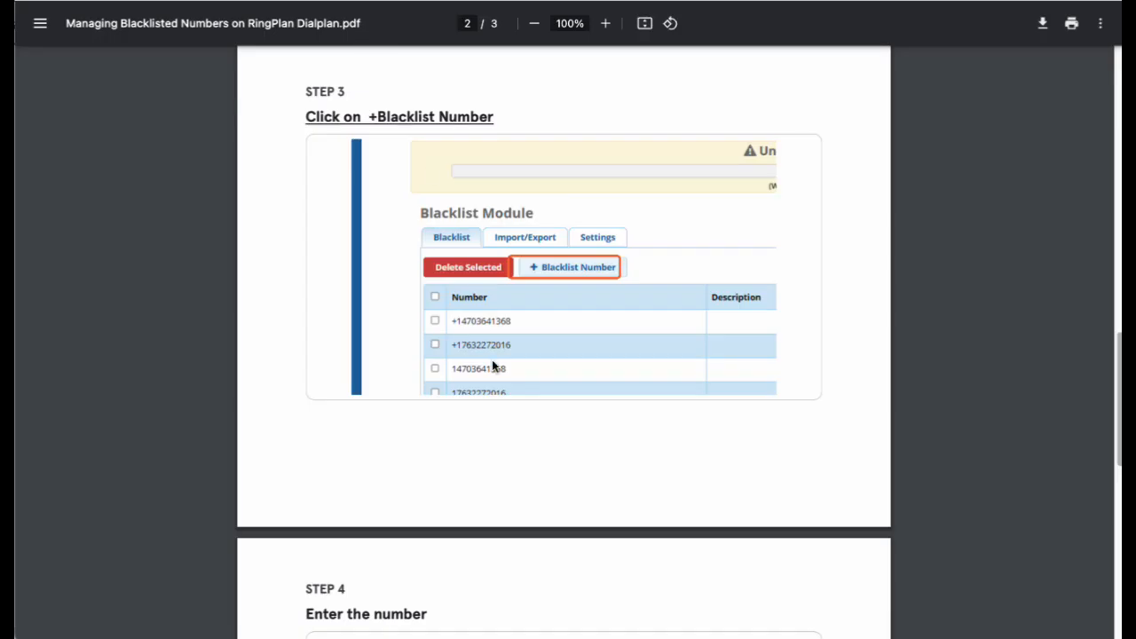
scroll(493, 368, down, 4)
scroll(480, 386, down, 1)
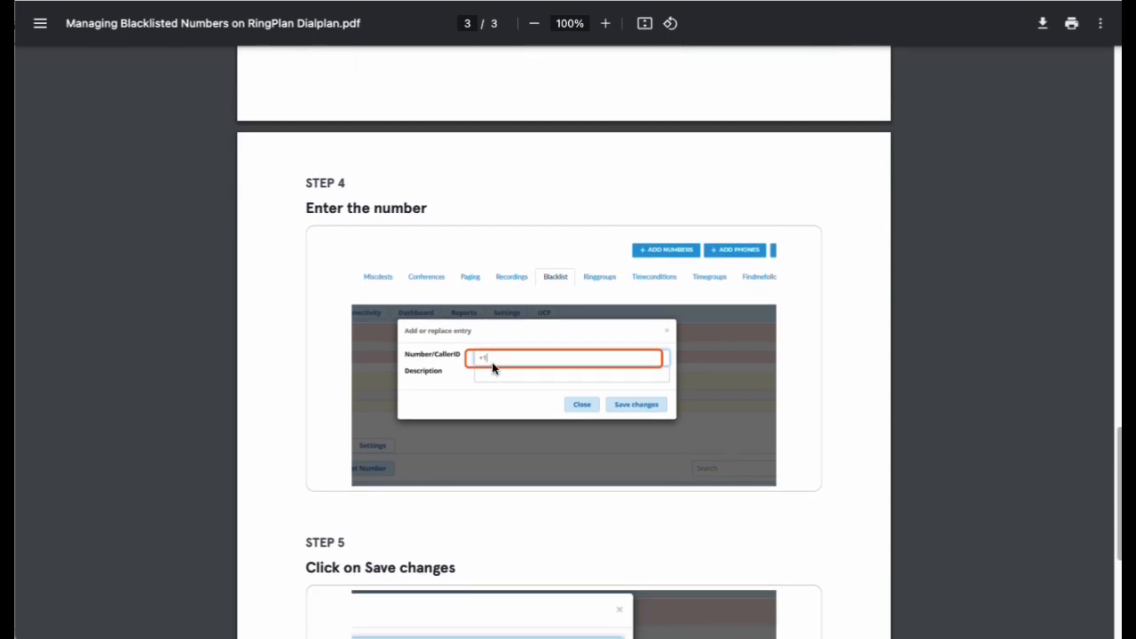
scroll(424, 406, down, 1)
scroll(424, 406, down, 1)
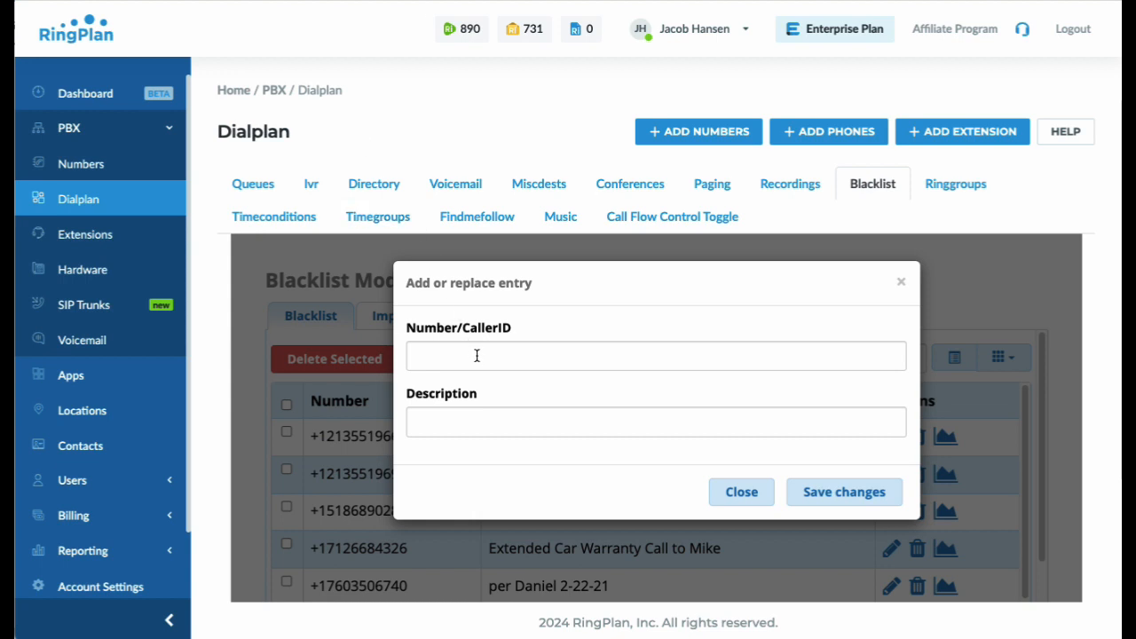
Blacklist the test phone number with description 'test delete me' and confirm the alert
click(478, 355)
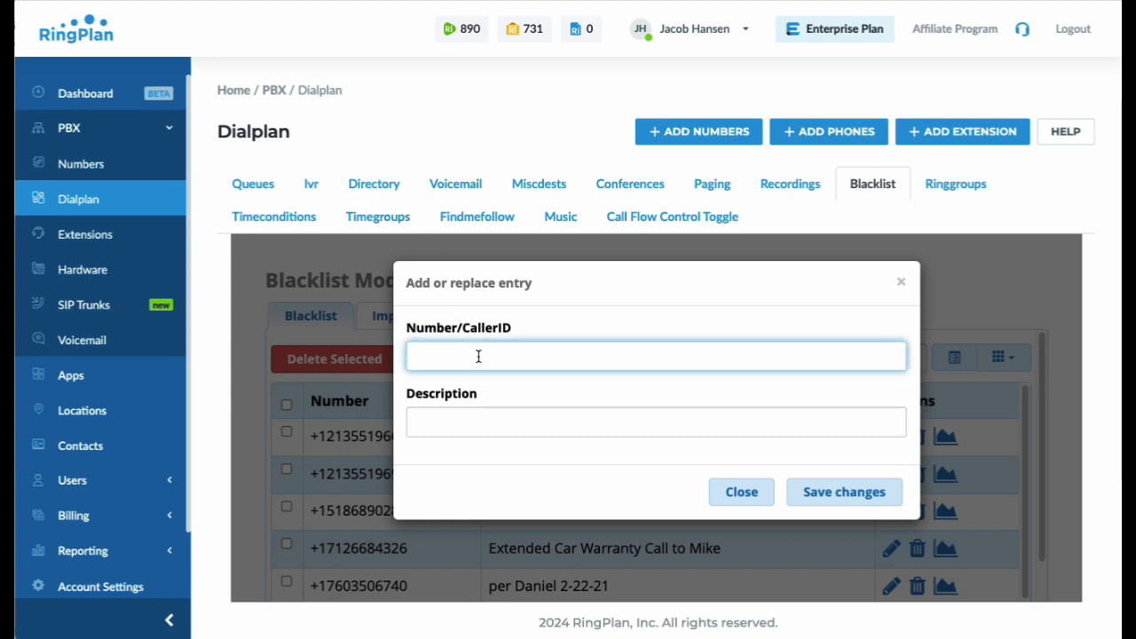
click(495, 420)
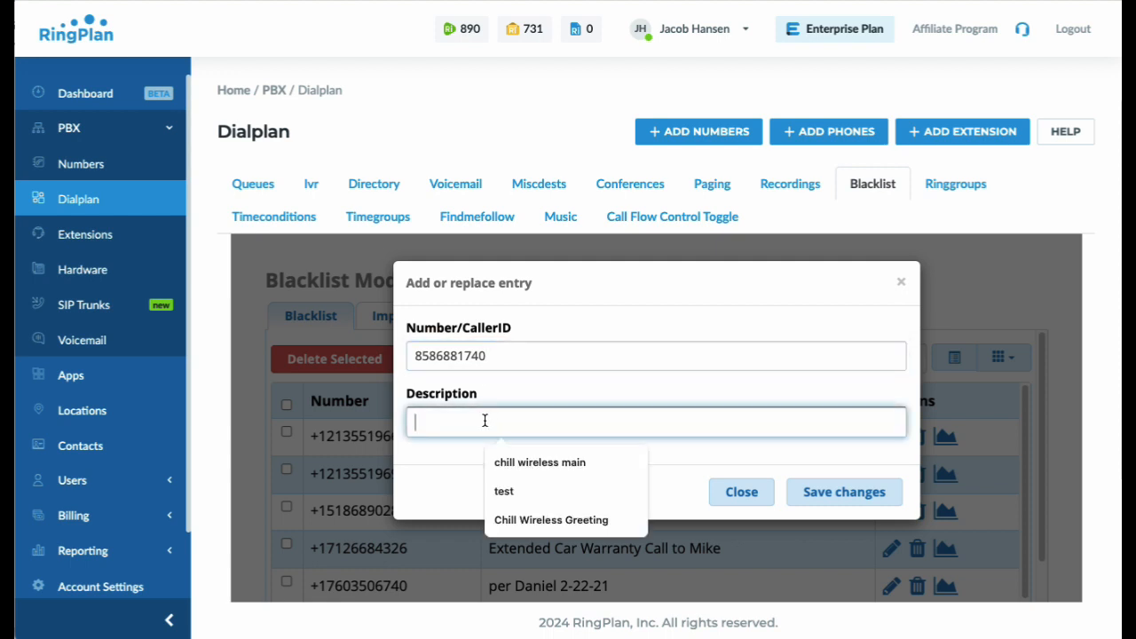
text(test delete me)
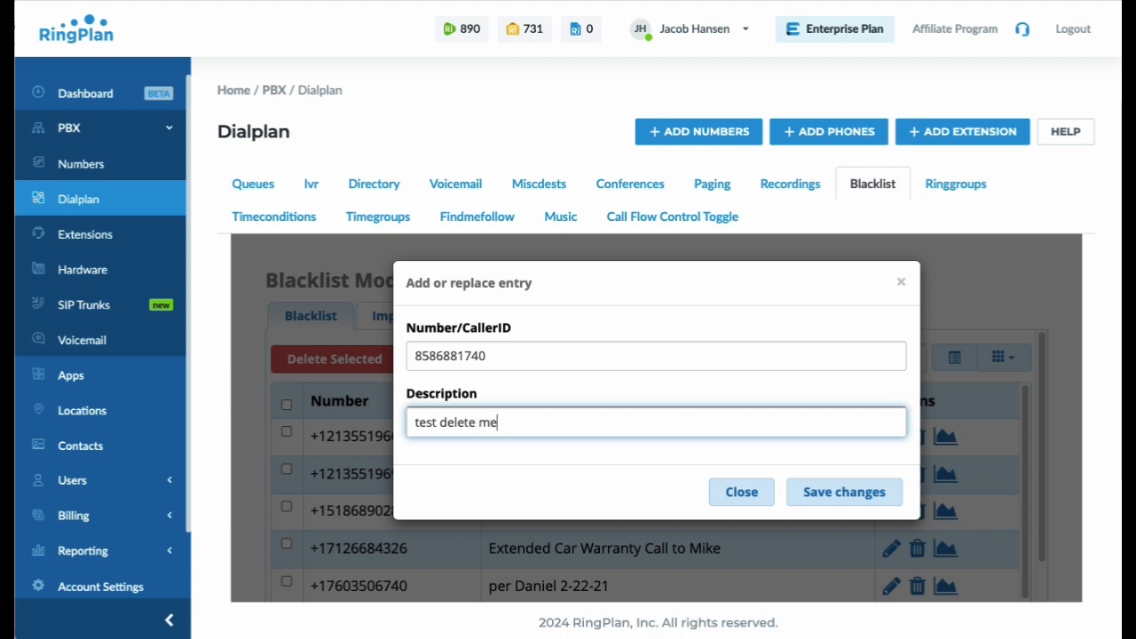
click(802, 490)
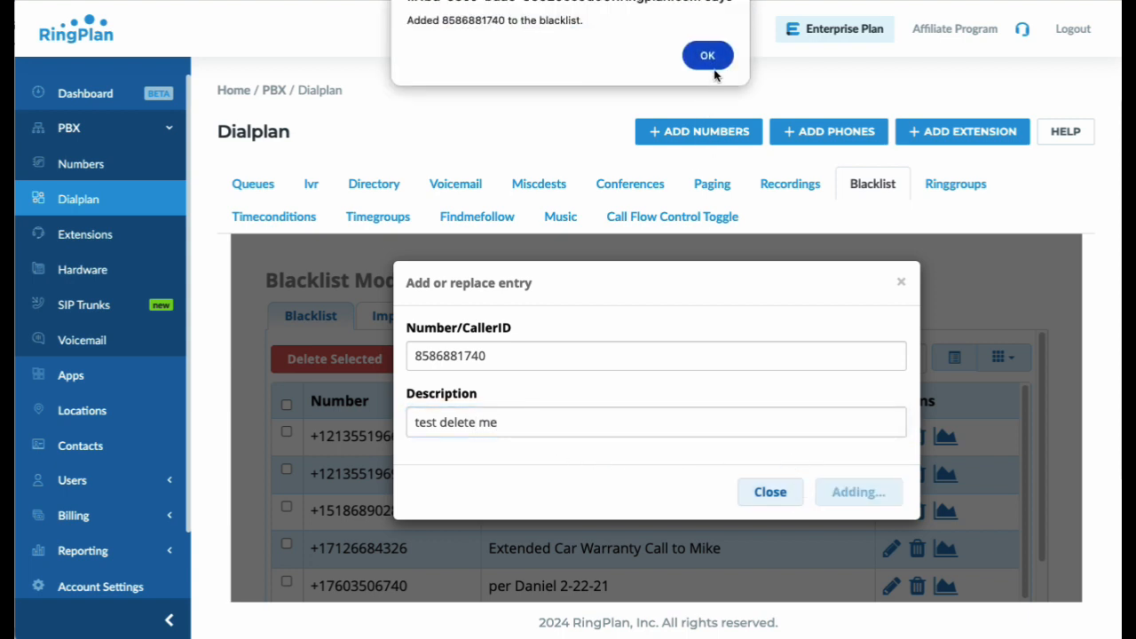
click(708, 59)
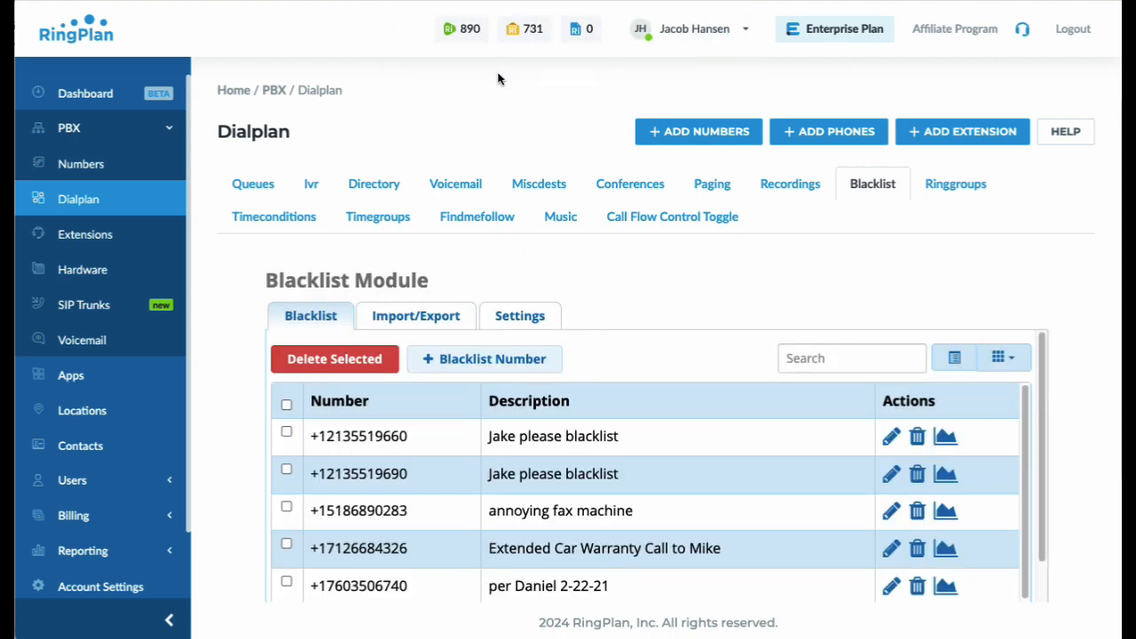
Check Step 5 in the PDF guide, then return to the blacklist page
click(456, 1)
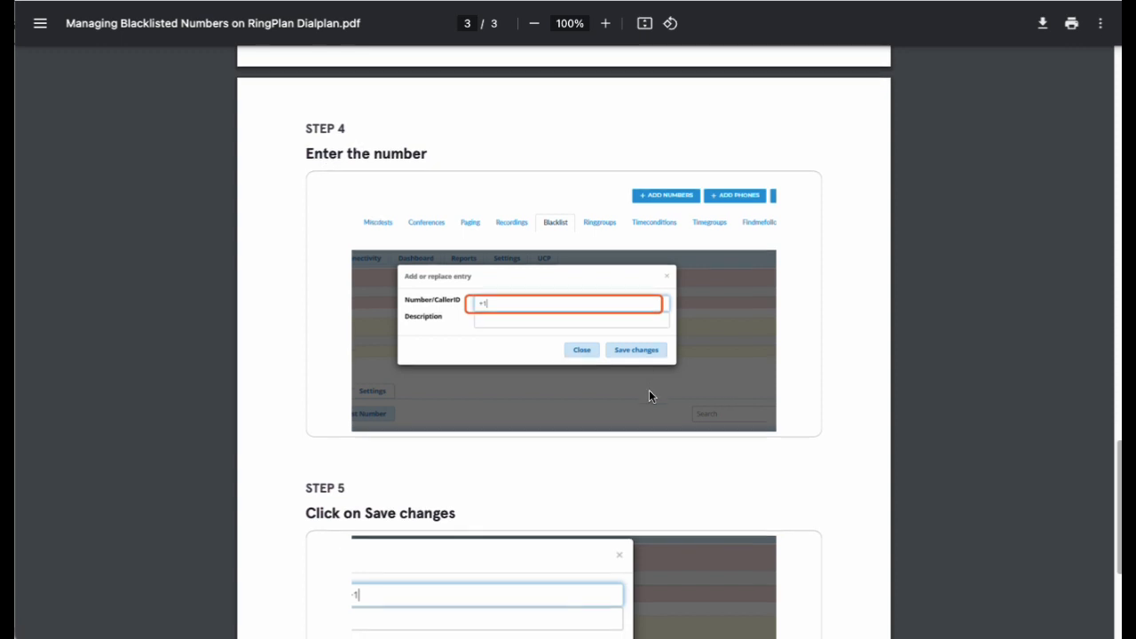
scroll(648, 393, down, 3)
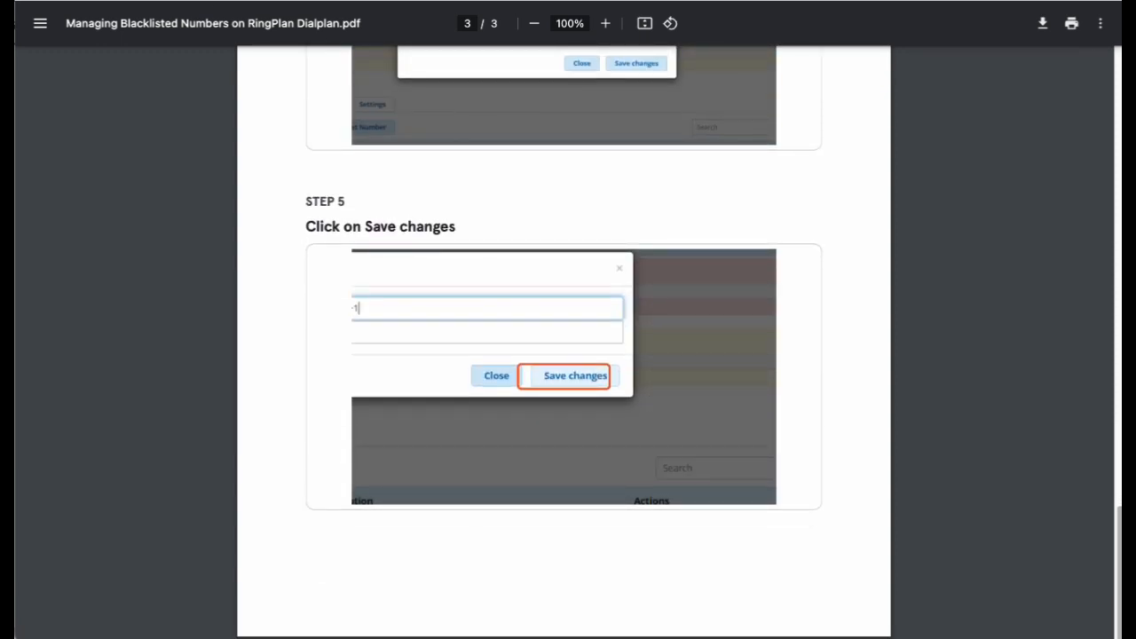
click(257, 1)
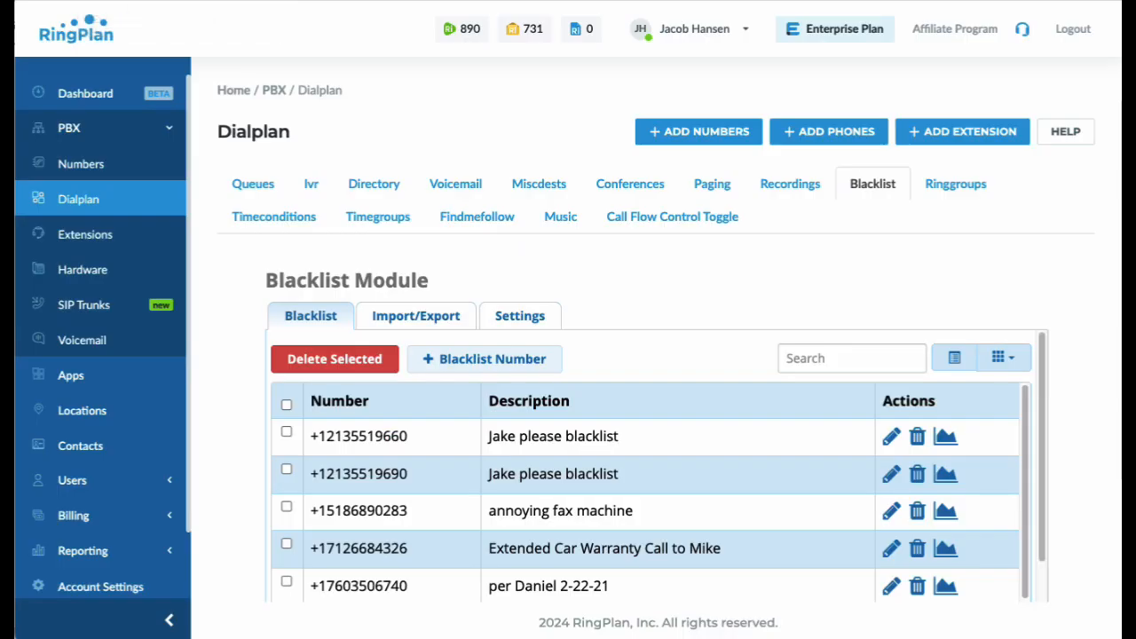
Blacklist the test number with a +1 prefix, described as 'test delete me'
click(510, 359)
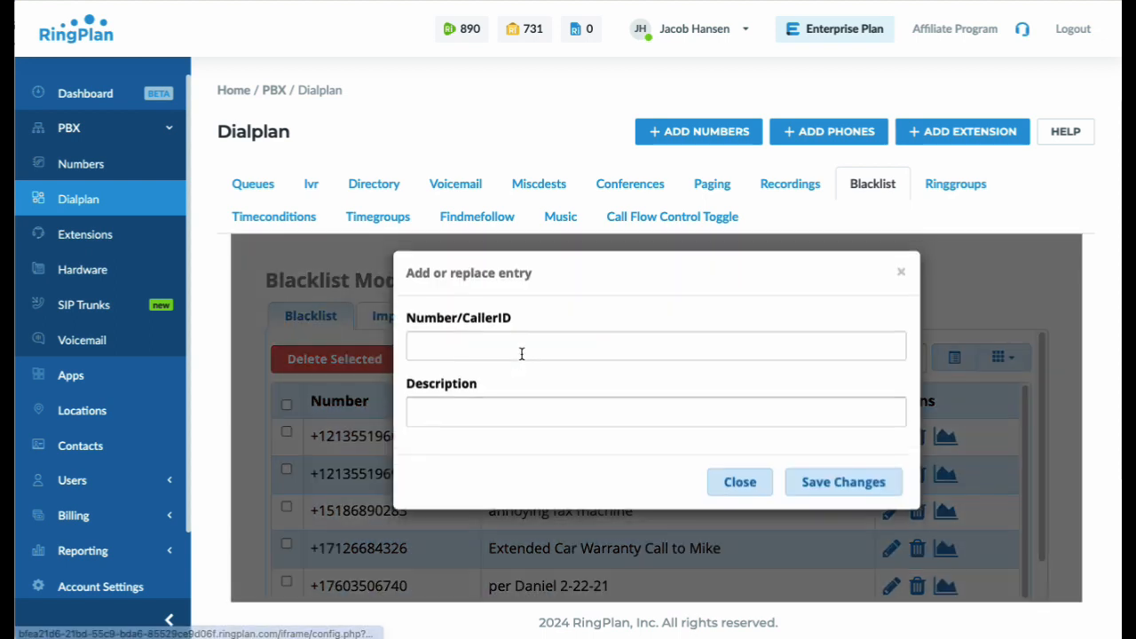
click(500, 353)
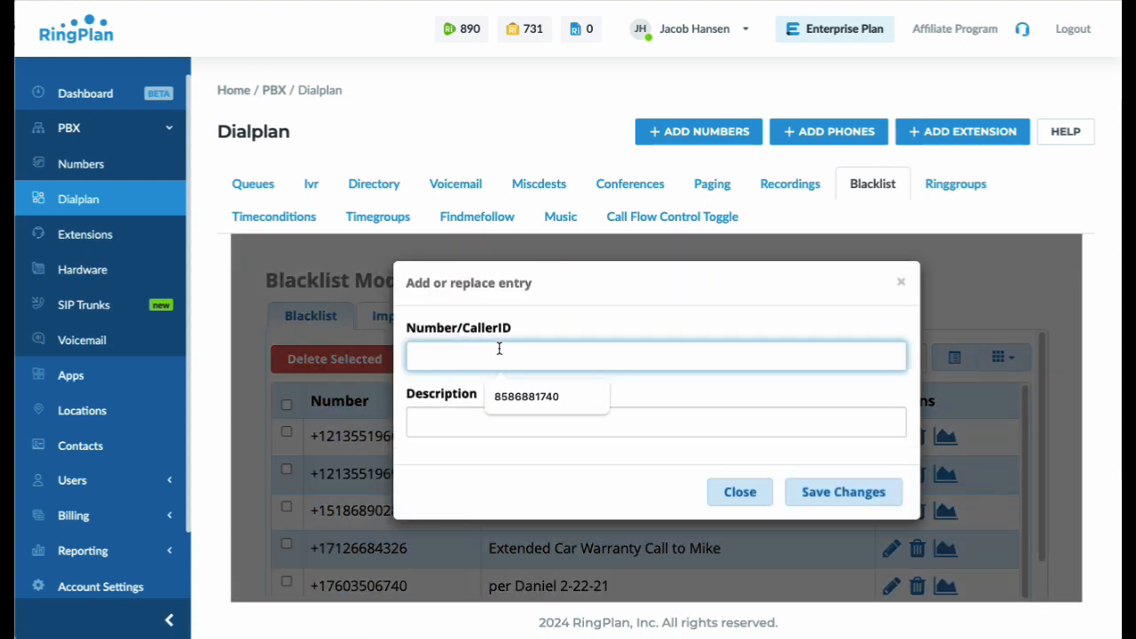
click(500, 396)
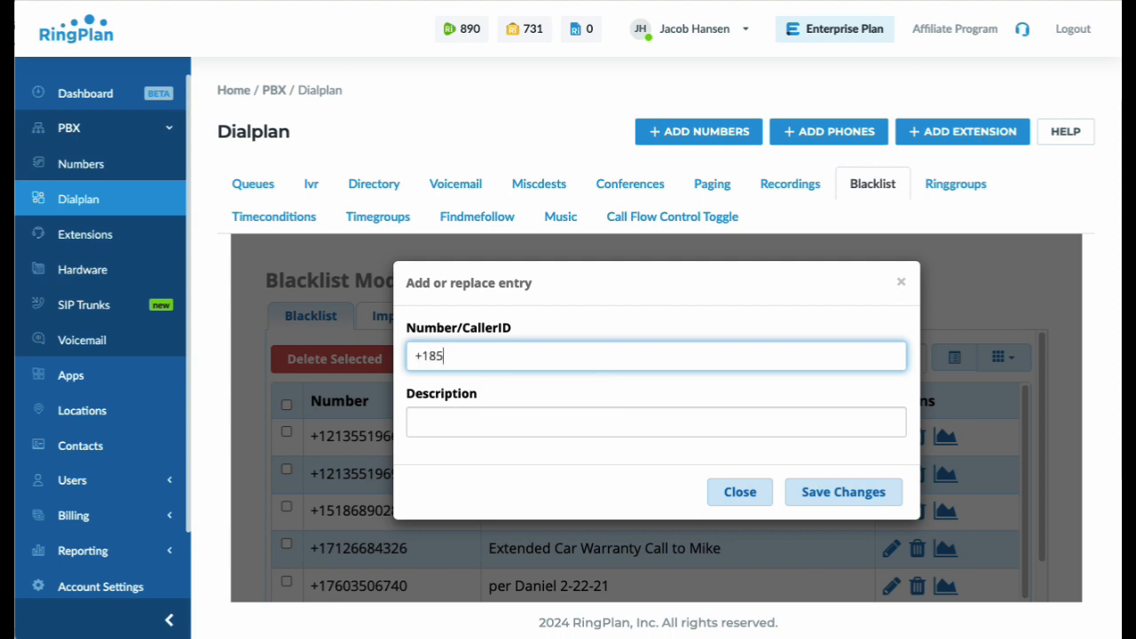
click(482, 420)
text(test t)
key(BackSpace)
key(BackSpace)
text(delete me)
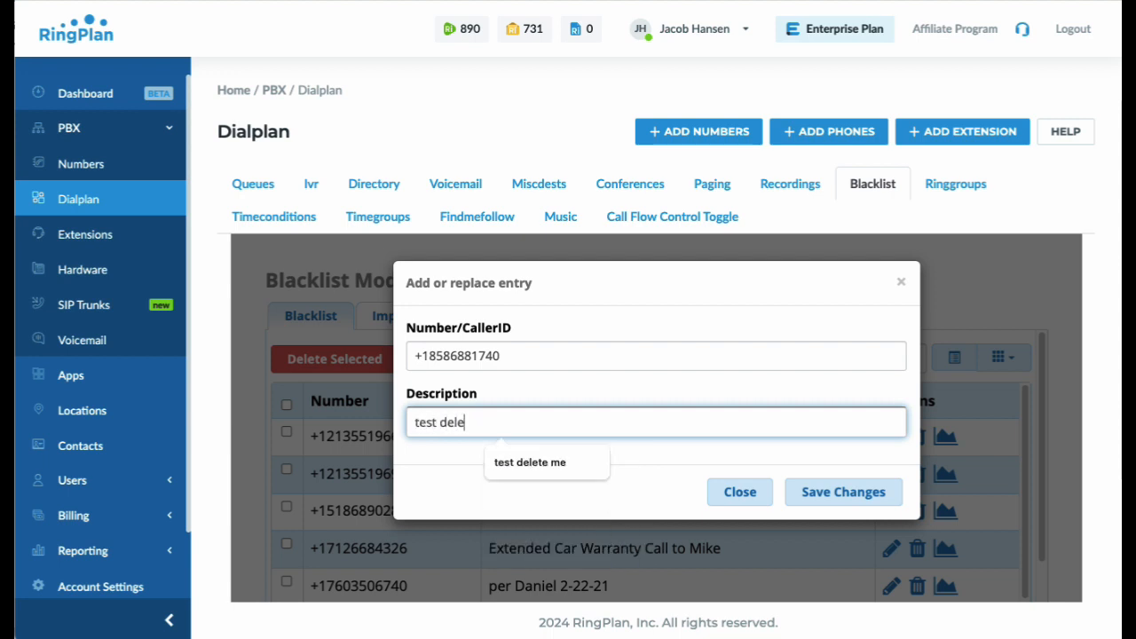
click(852, 493)
click(707, 63)
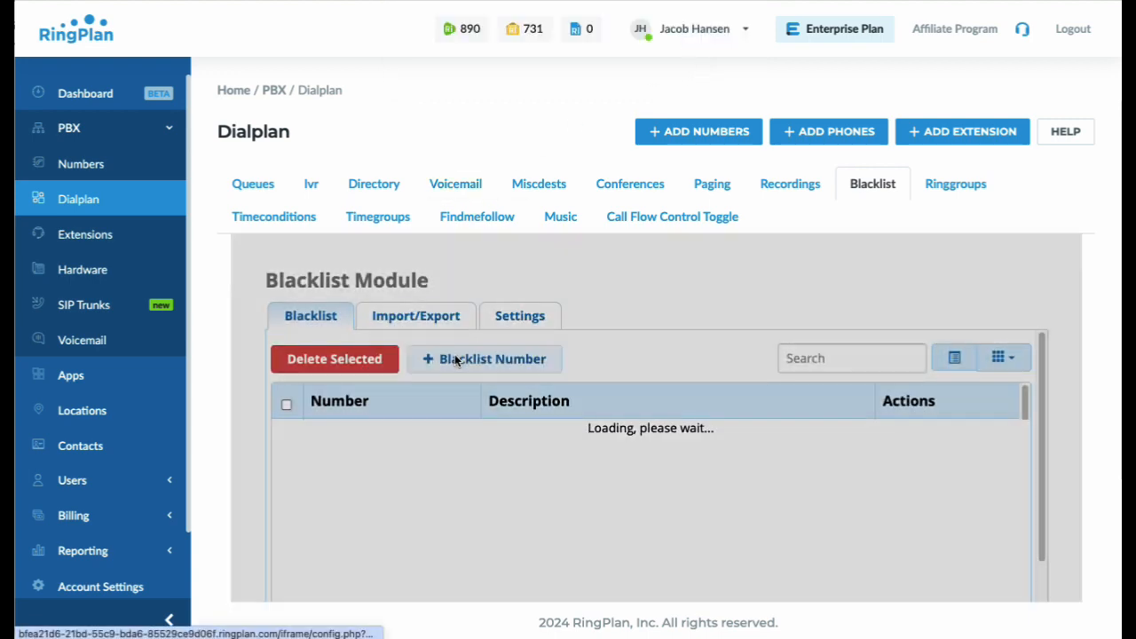
Blacklist the 11-digit test number with leading 1, no plus, as 'test delete me'
click(455, 358)
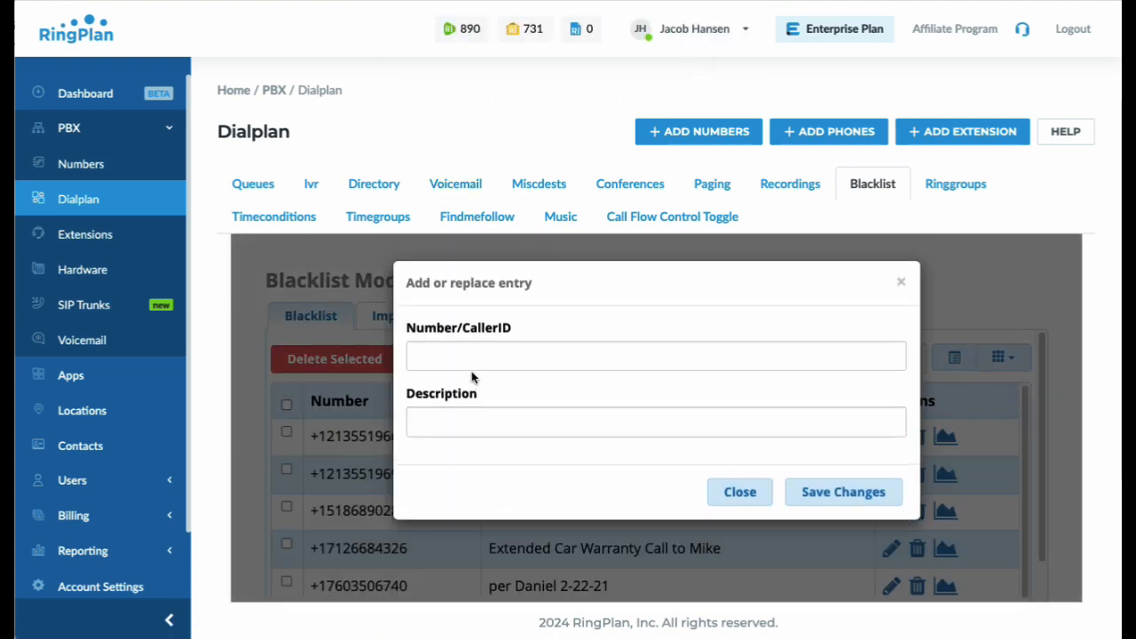
click(474, 351)
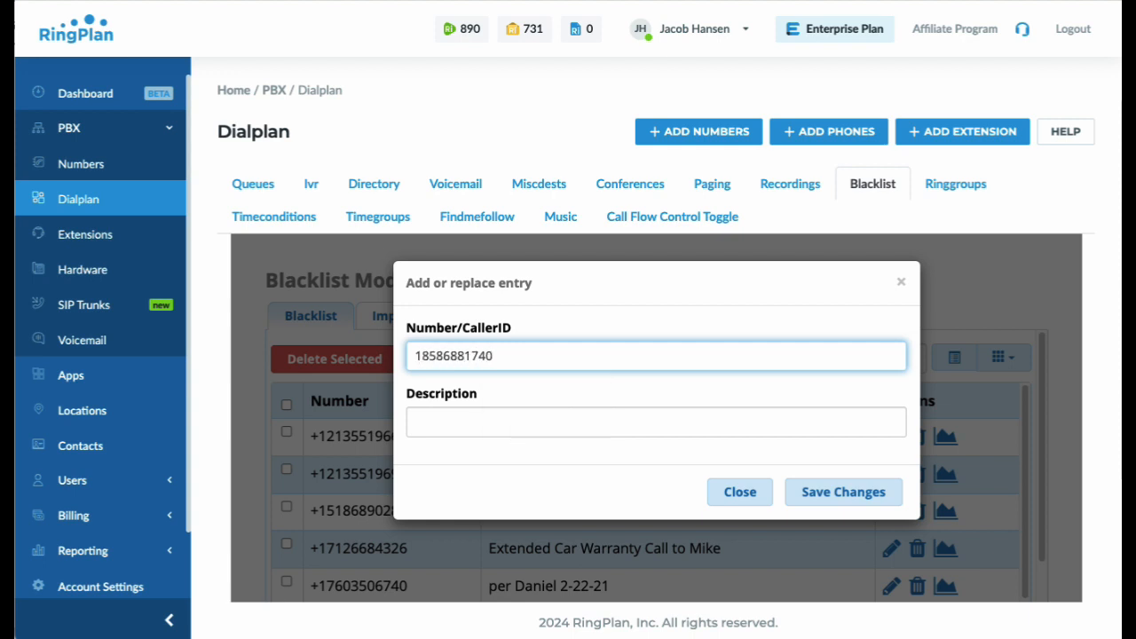
click(465, 426)
text(te)
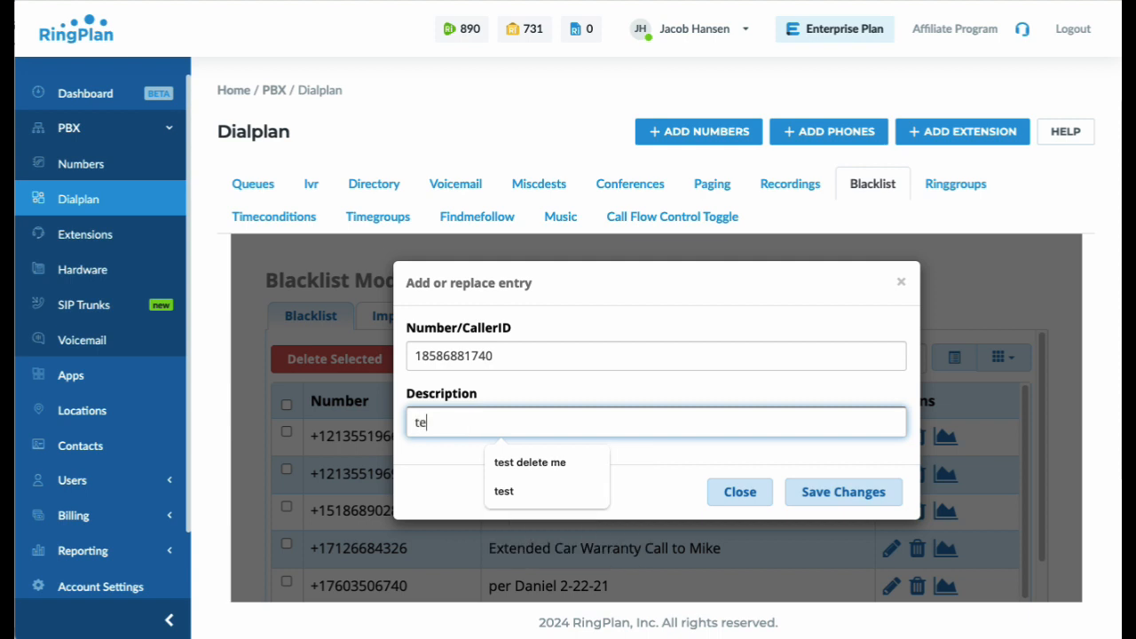
text(st delete me)
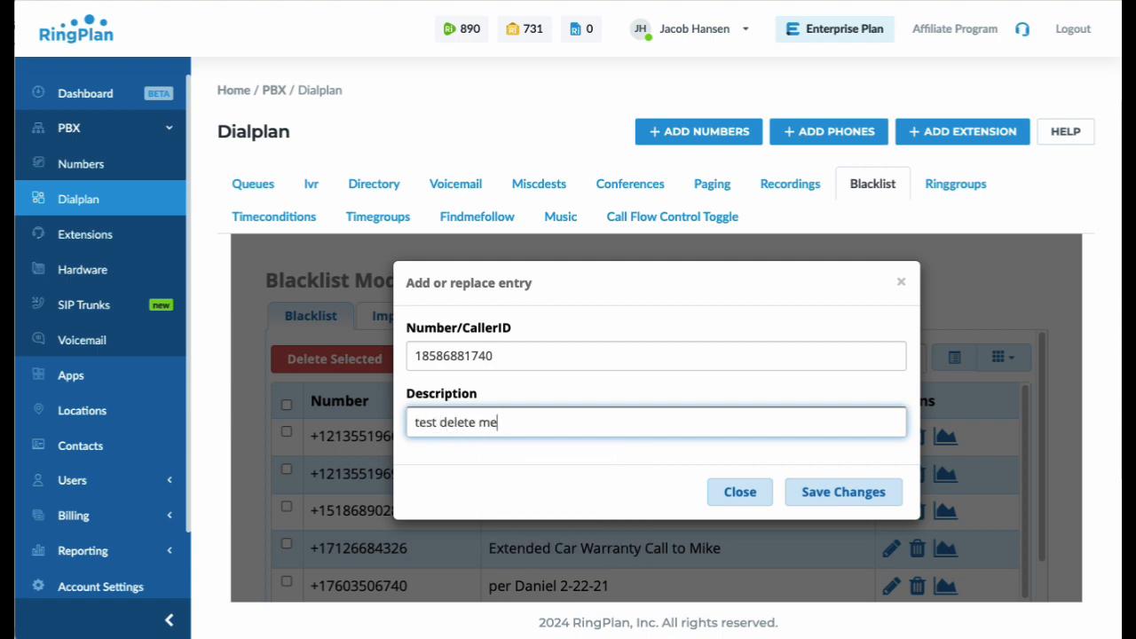
click(477, 438)
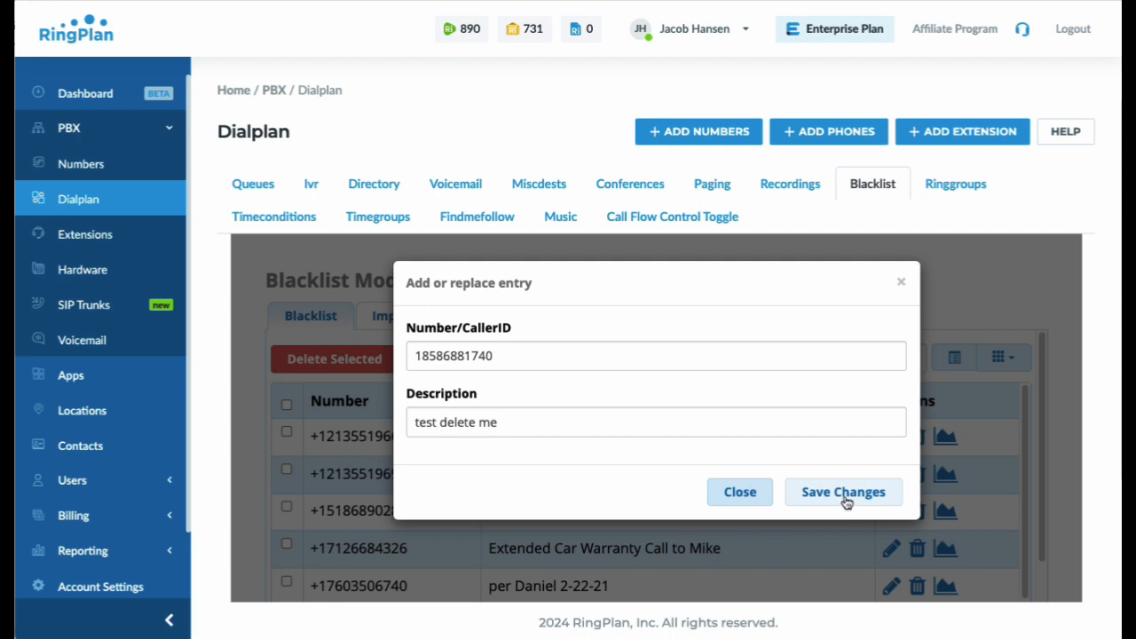
click(846, 502)
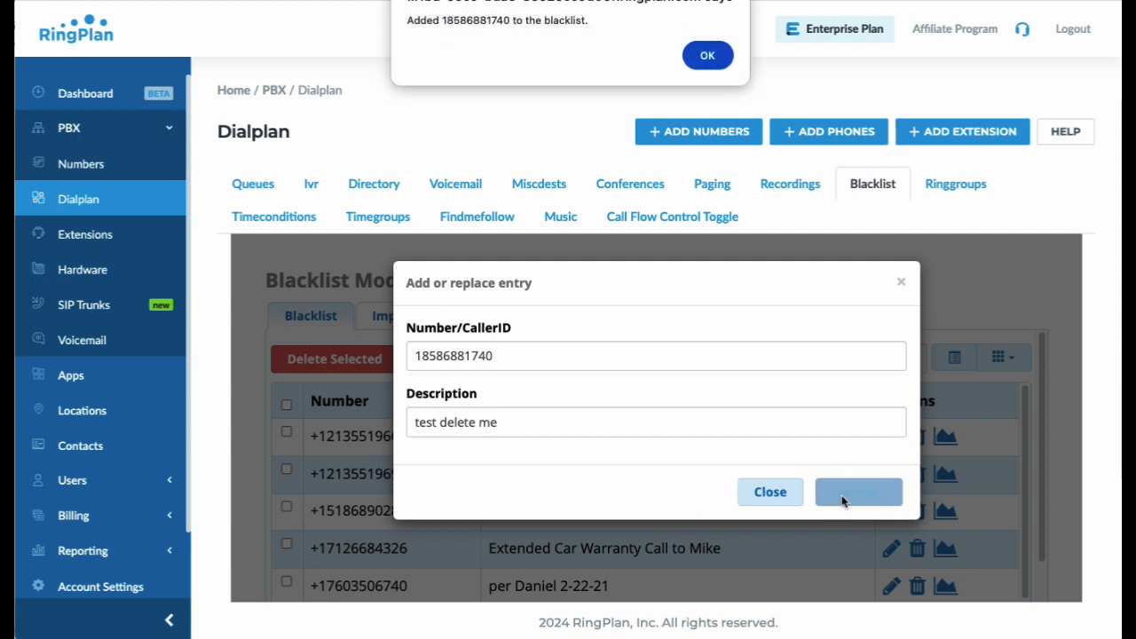
click(700, 56)
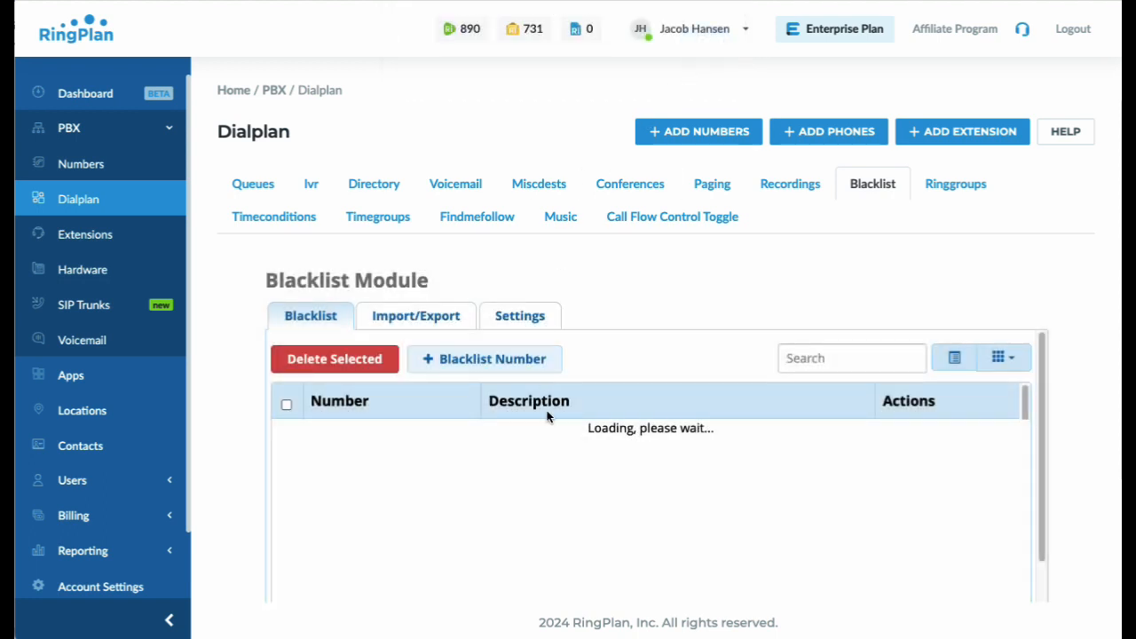